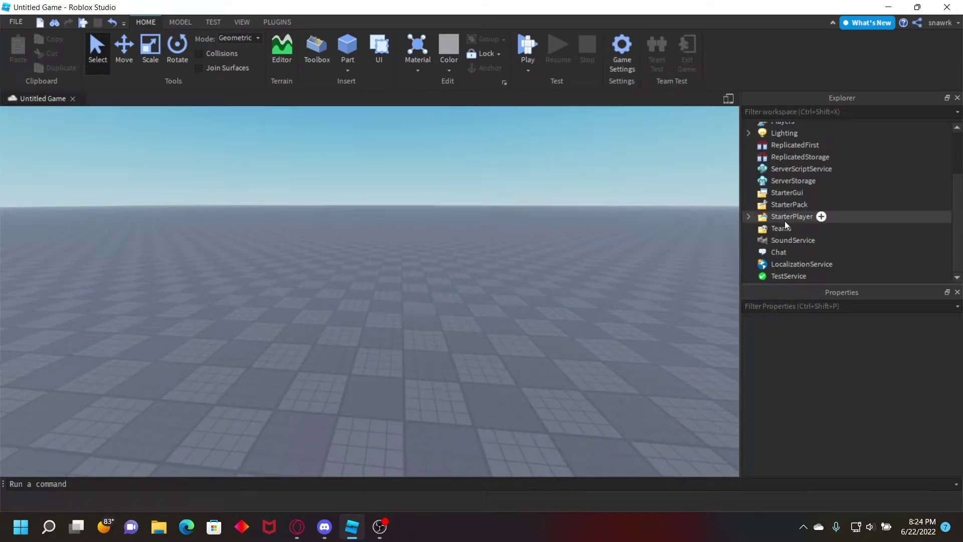
- Insert the "LuaScape's admin panel" model from the account's own models into the workspace and accept the insertion prompt
scroll(789, 213, up, 3)
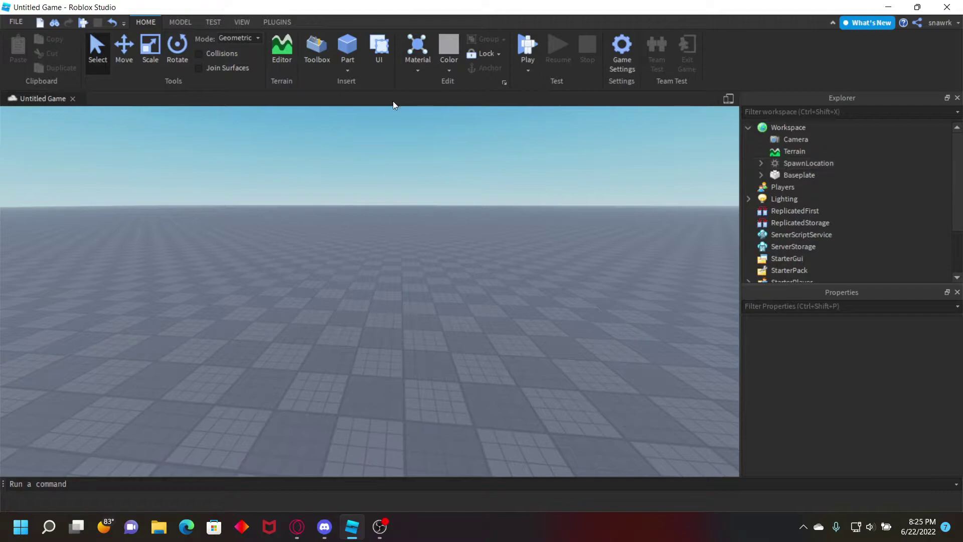
click(320, 51)
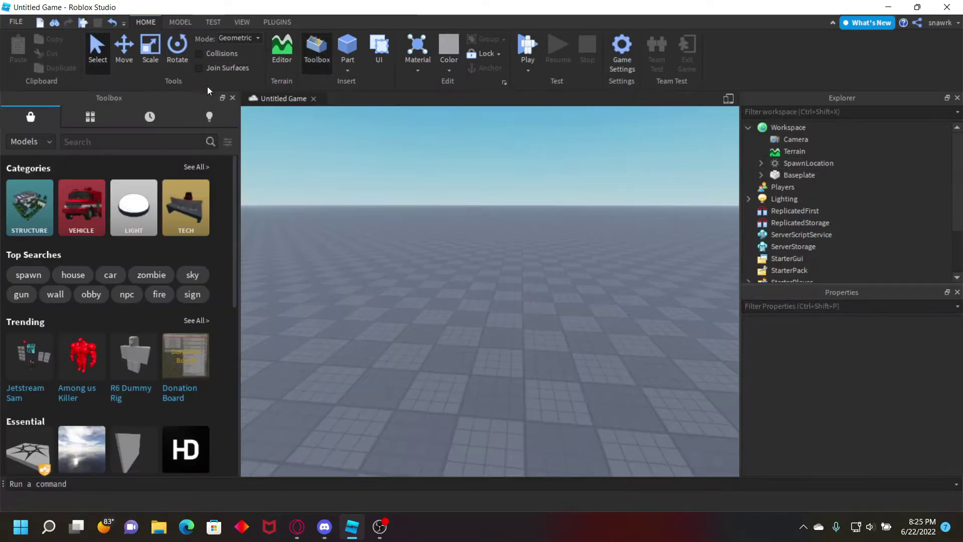
click(74, 114)
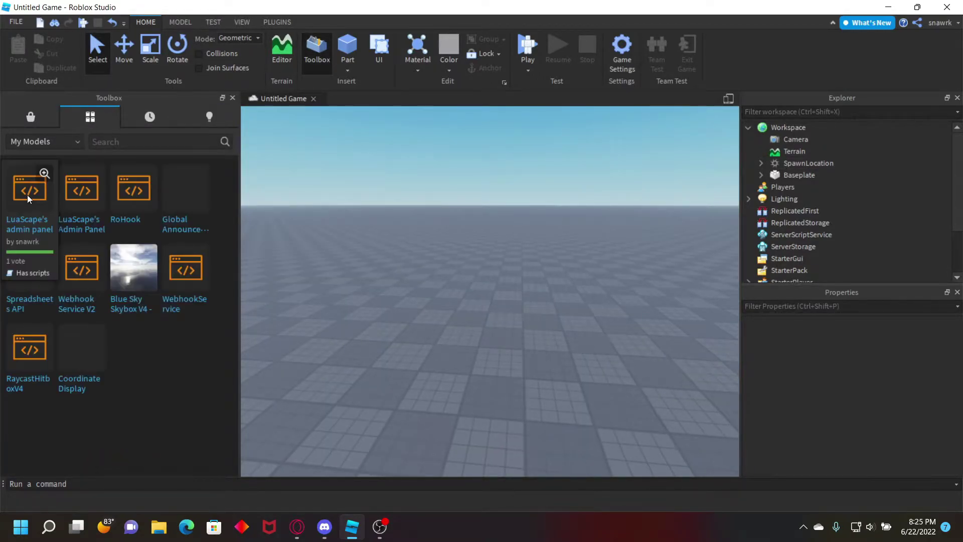
click(35, 185)
click(609, 288)
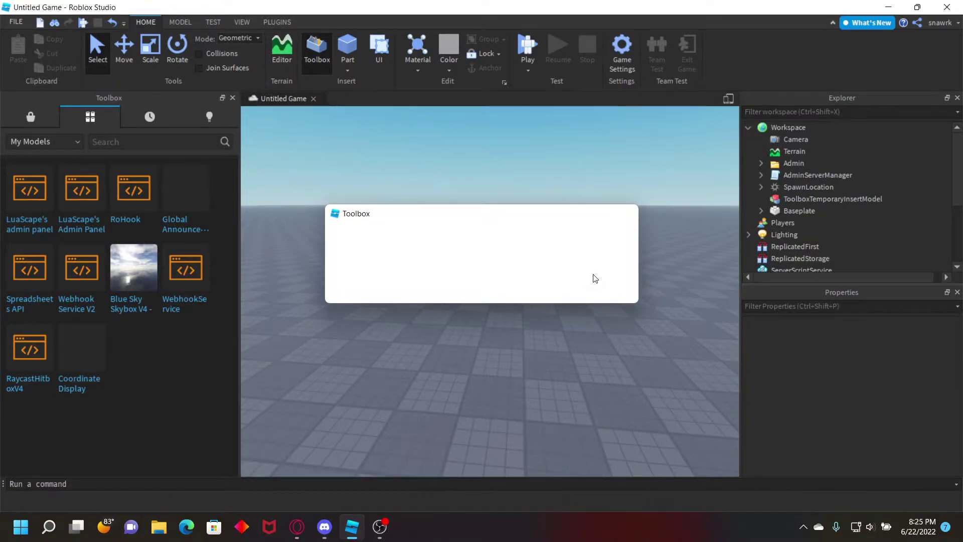
- Move the Admin folder into ReplicatedStorage and the AdminServerManager script into ServerScriptService
right_drag(689, 193, 690, 195)
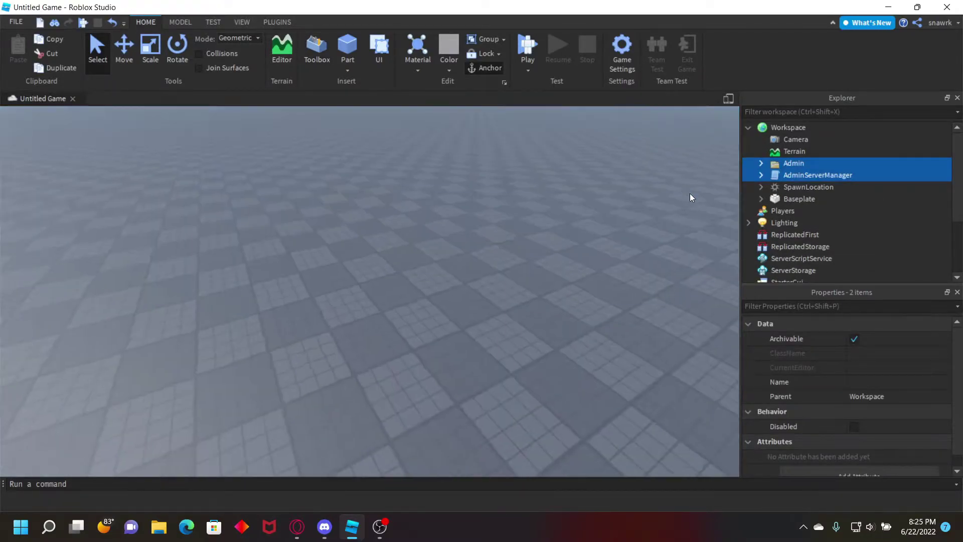
click(690, 195)
click(786, 171)
mouse_move(786, 165)
mouse_down()
mouse_move(826, 164)
mouse_move(826, 212)
mouse_move(796, 210)
mouse_move(786, 161)
mouse_move(802, 164)
mouse_move(808, 143)
mouse_move(840, 170)
mouse_move(787, 168)
mouse_up()
click(630, 165)
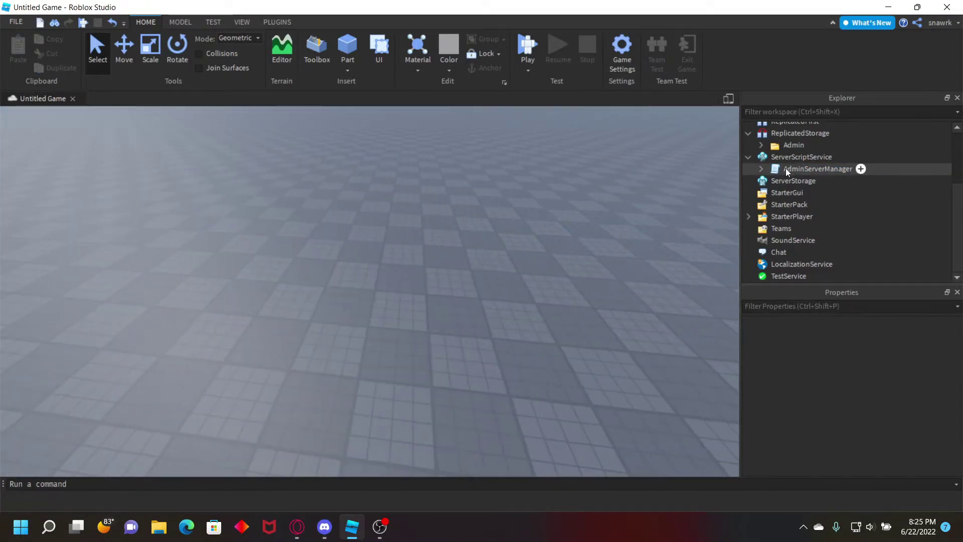
- Open the AdminServerManager script for editing at the empty admins table under Variables
double_click(787, 167)
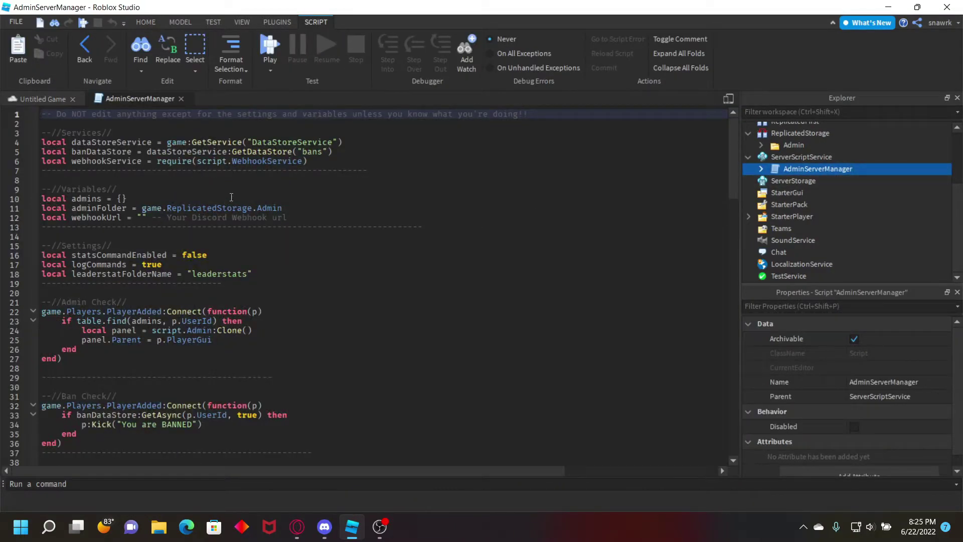
click(123, 199)
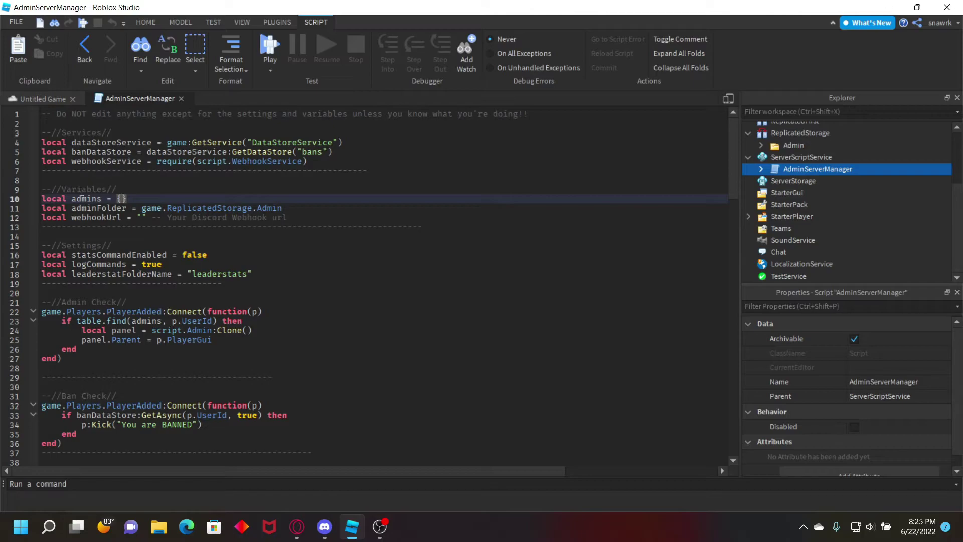
drag(87, 198, 119, 198)
click(119, 198)
- Switch to the browser, copy the user ID from the Roblox profile's address, and paste it into the script's admins table
click(297, 526)
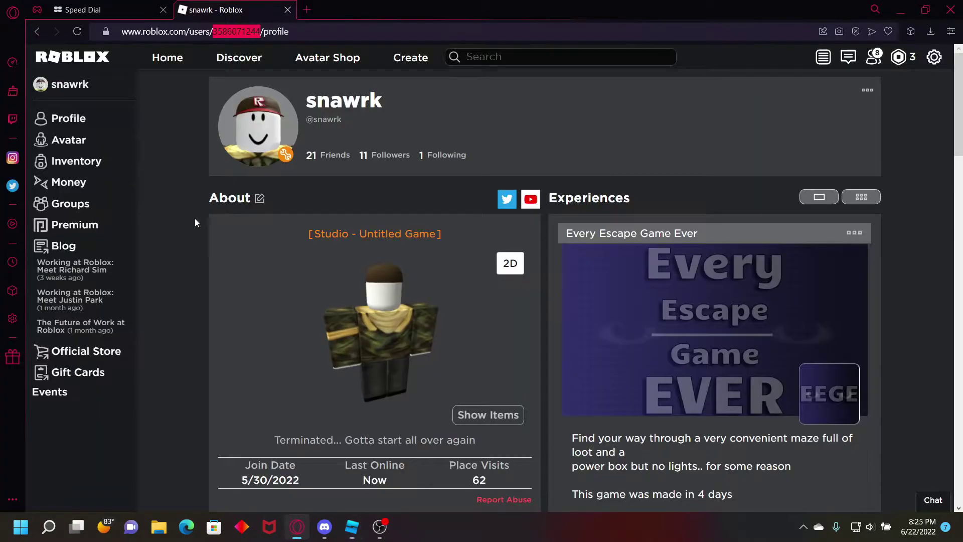
click(240, 30)
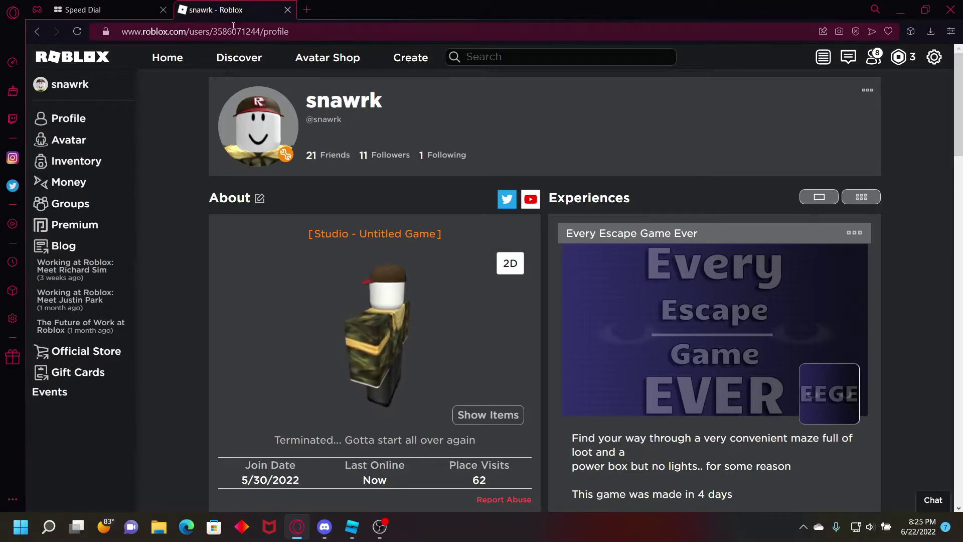
double_click(240, 31)
key(ctrl+c)
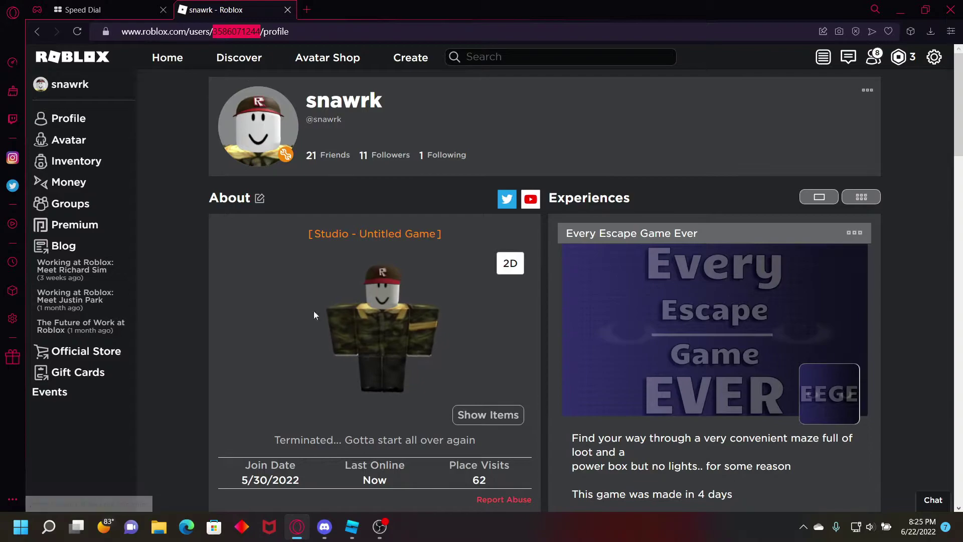
click(352, 527)
click(121, 198)
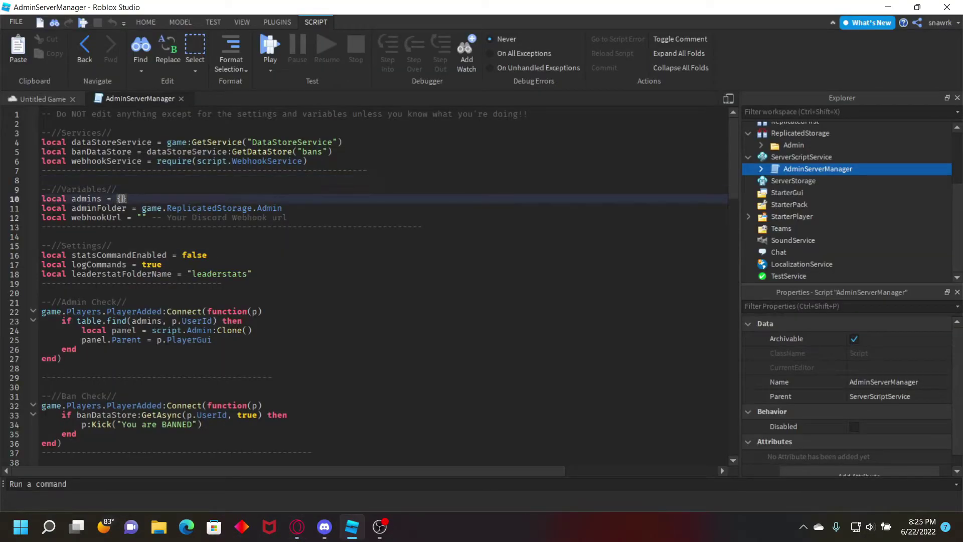
key(ctrl+v)
- Try adding a second comma-separated user ID to the admins table, and undo that addition
text(,)
key(ctrl+v)
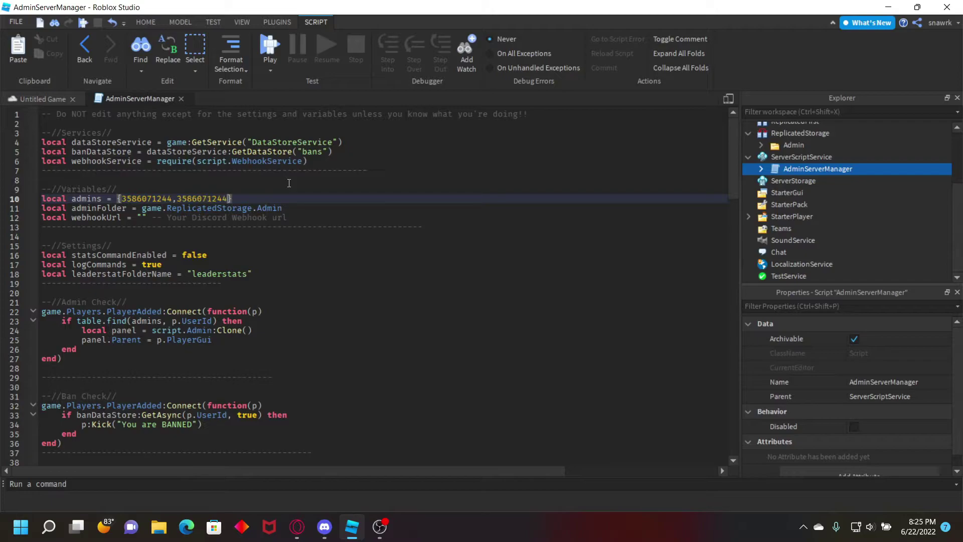
key(ctrl+z)
key(ctrl+z)
drag(263, 151, 257, 151)
click(154, 195)
click(149, 207)
click(143, 217)
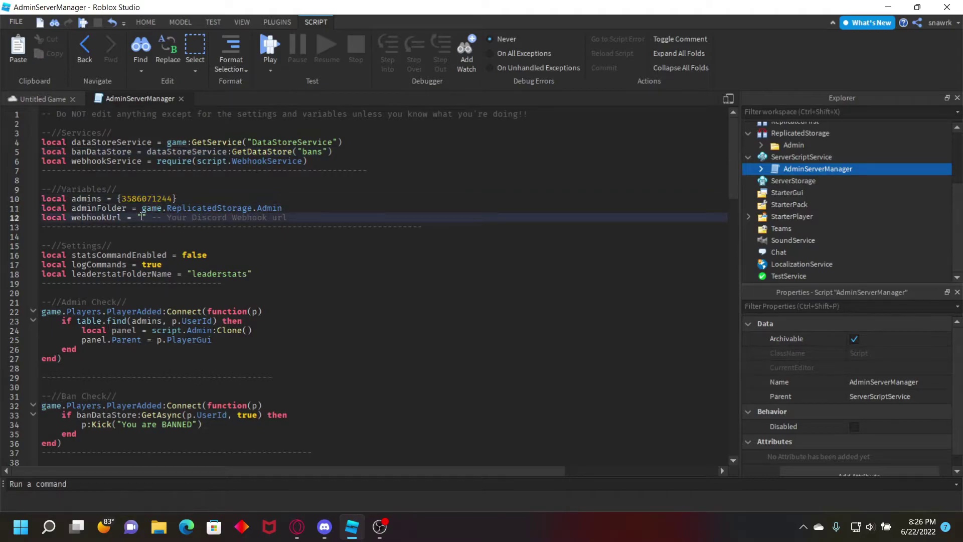
- Switch to Discord and open the Webhooks page in the Integrations settings of the Lua's Lounge server
key(alt+Tab)
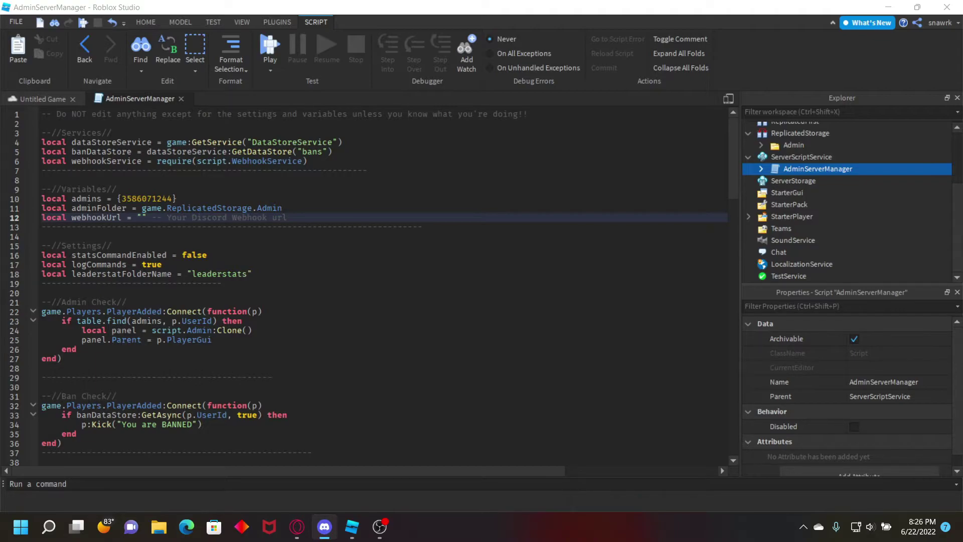
drag(0, 135, 368, 5)
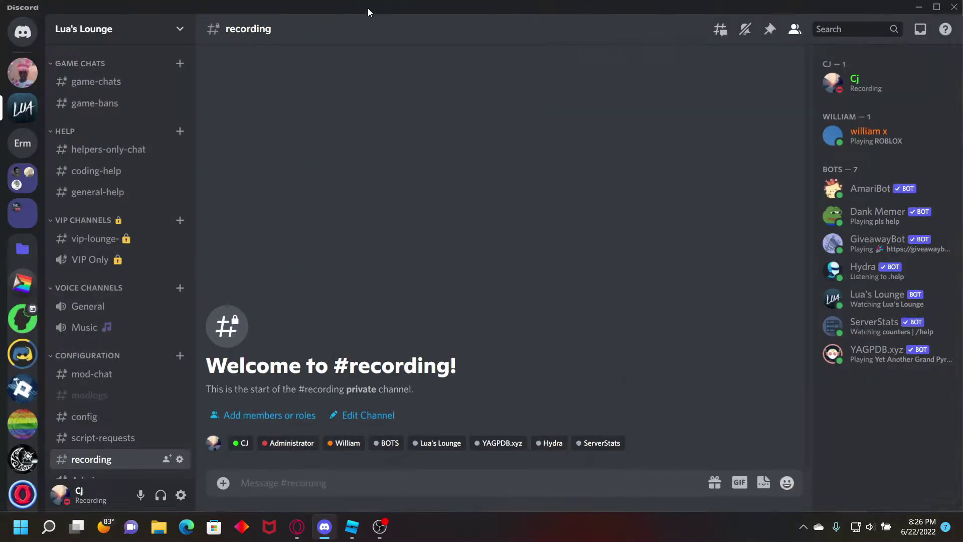
click(180, 31)
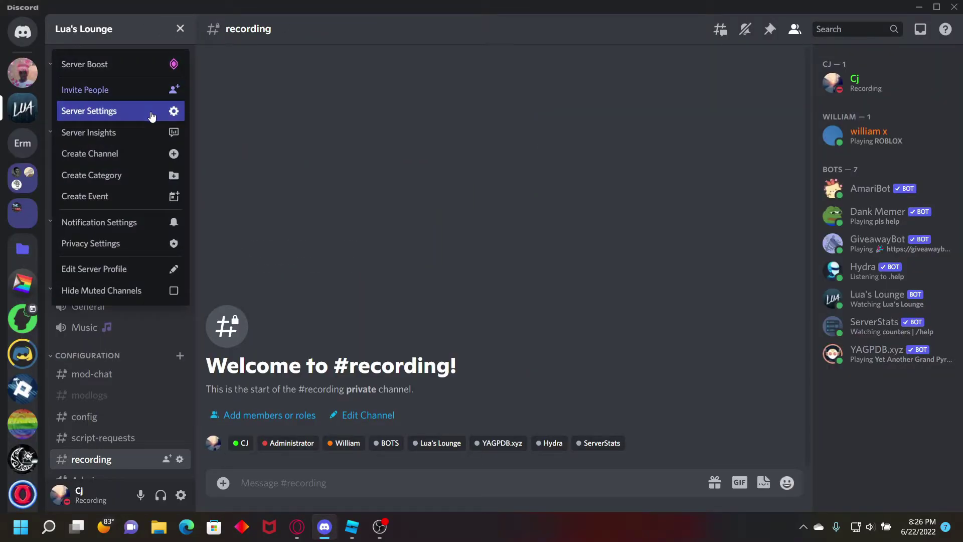
click(150, 110)
click(211, 225)
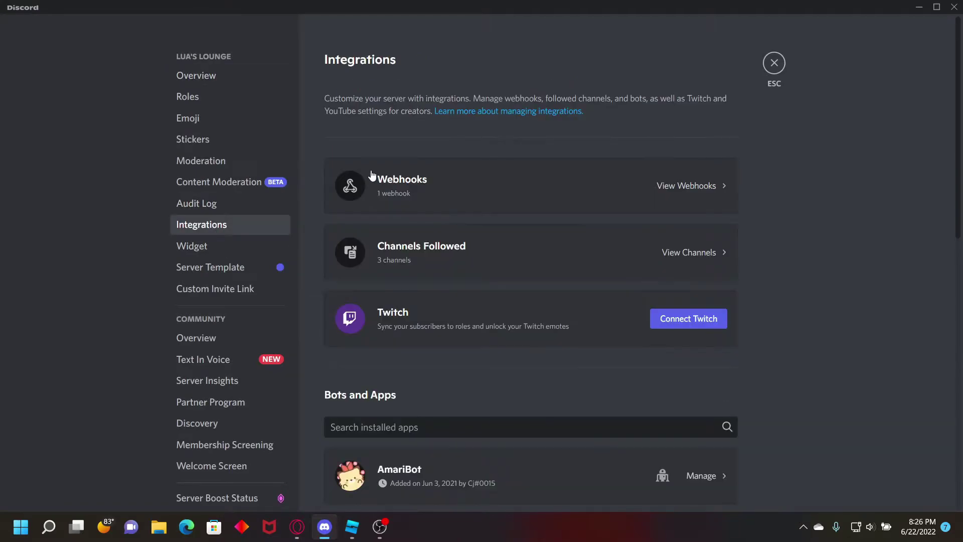
click(490, 181)
- Expand the Spidey Bot webhook, copy its URL, and close the server settings
click(450, 214)
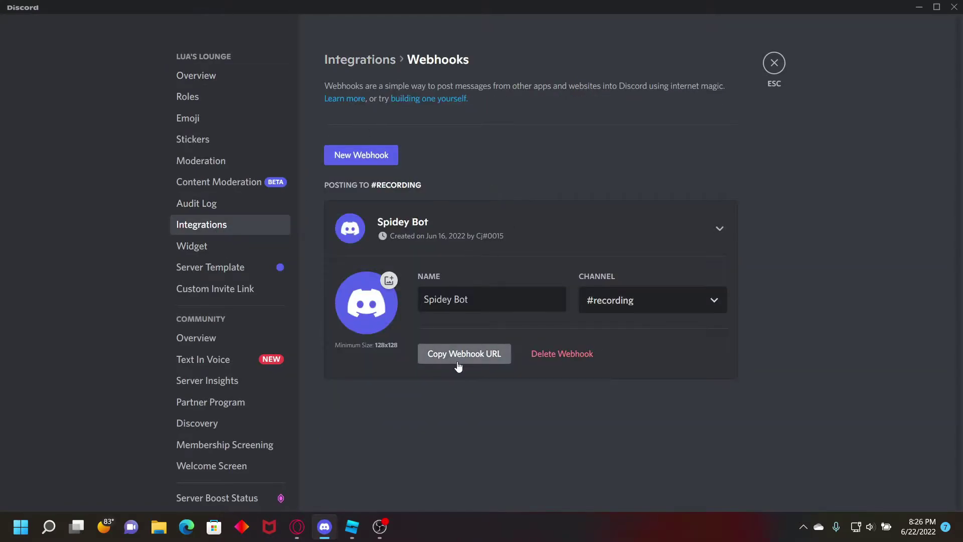
click(458, 352)
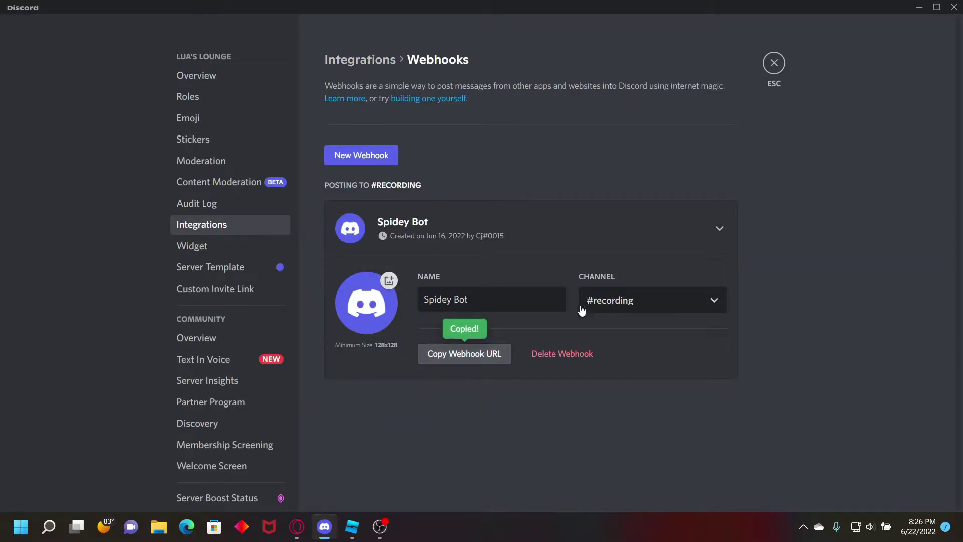
click(779, 66)
key(alt+Tab)
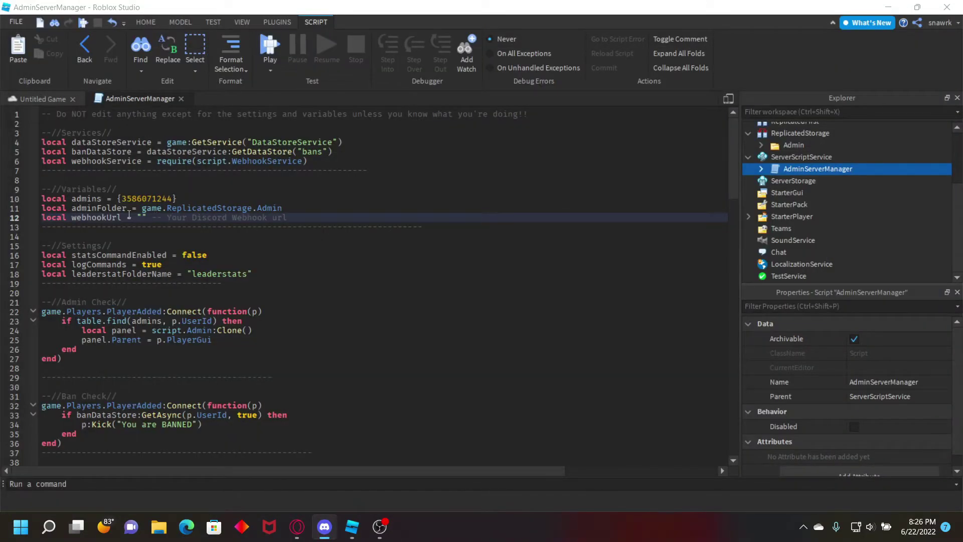
click(144, 218)
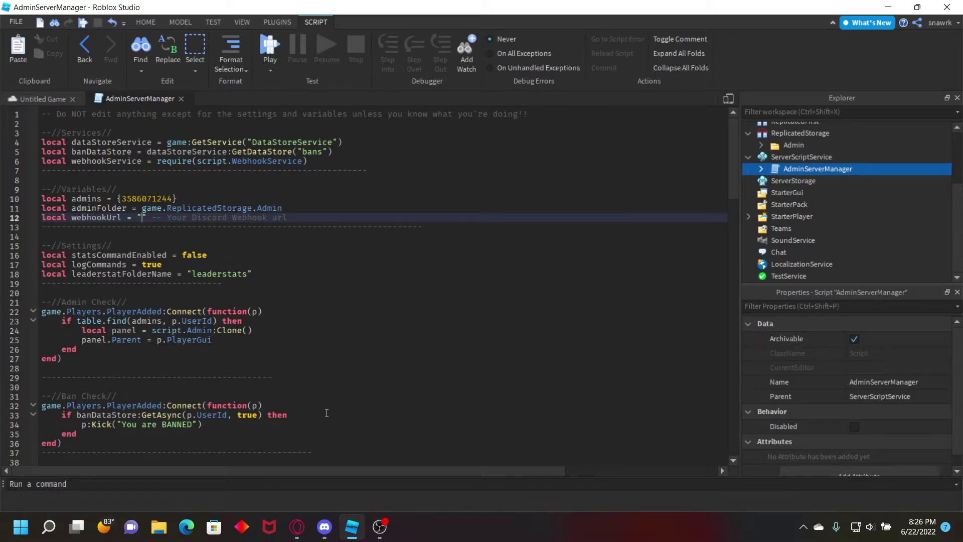
click(272, 377)
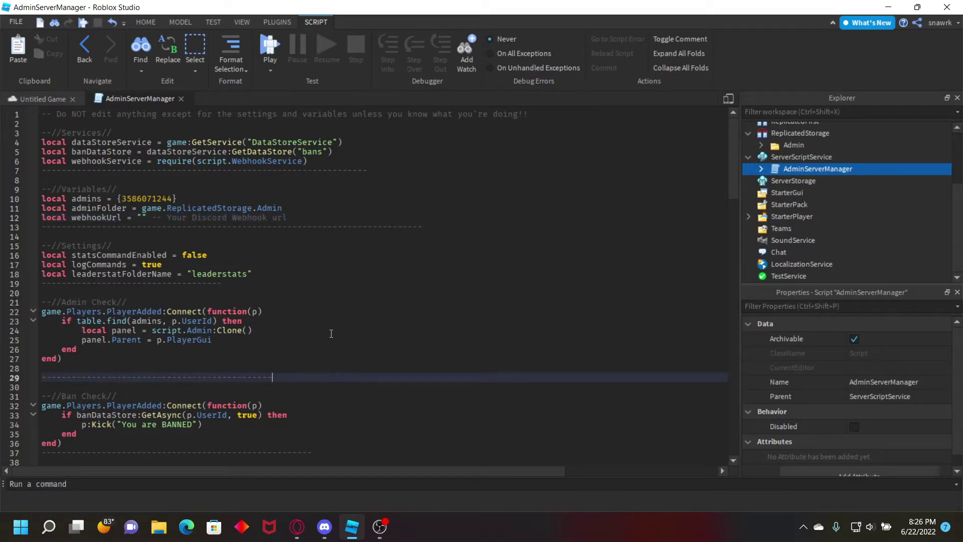
click(314, 246)
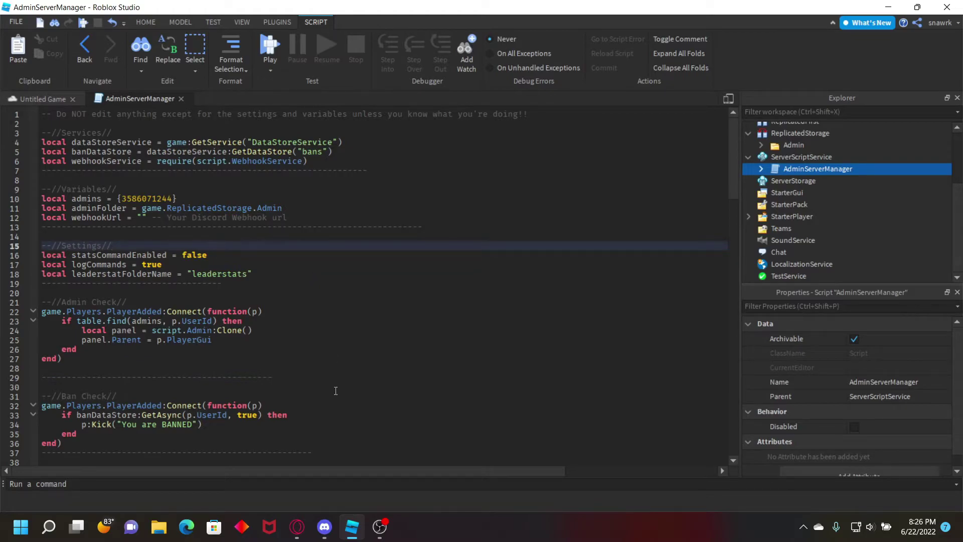
- Switch to the WebhookProxy page in the browser, paste the Discord webhook URL for conversion, and copy the resulting proxy URL
key(alt+Tab)
click(314, 363)
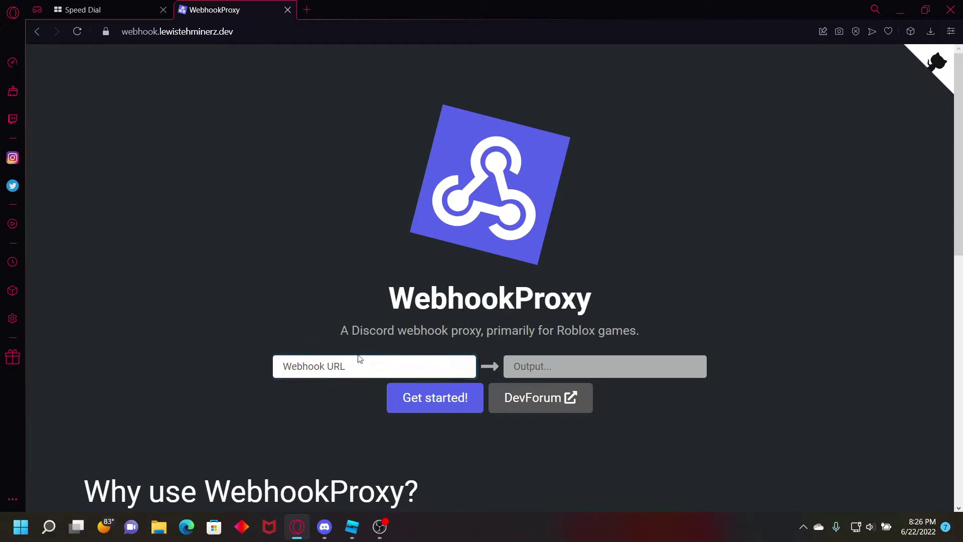
key(ctrl+v)
click(575, 363)
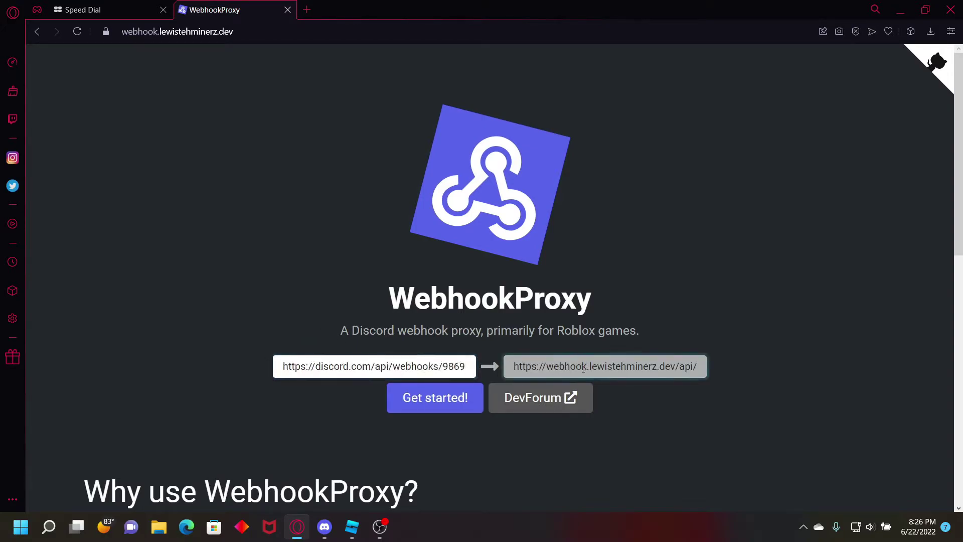
triple_click(613, 366)
- Return to Roblox Studio and paste the proxy webhook URL between the quotes of the webhookUrl variable
click(352, 526)
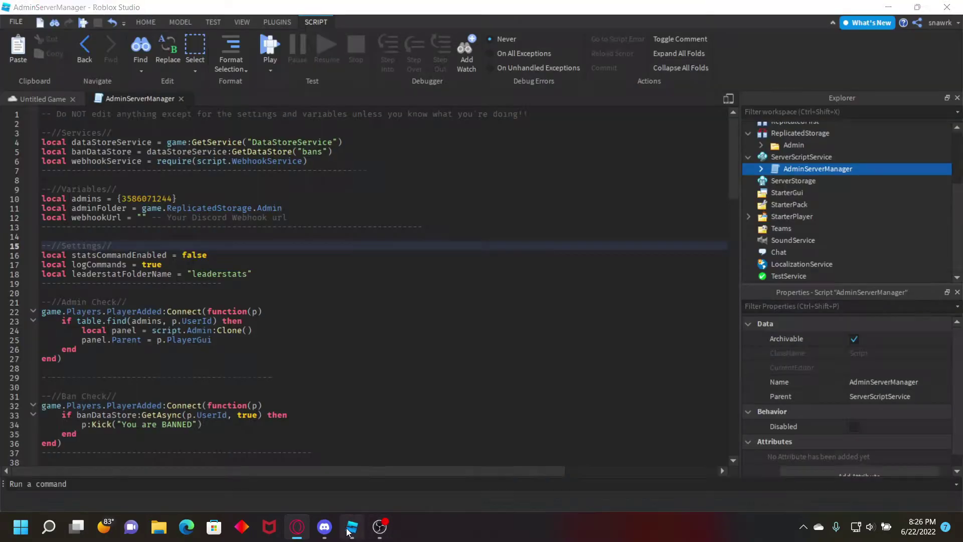
click(142, 217)
key(ctrl+v)
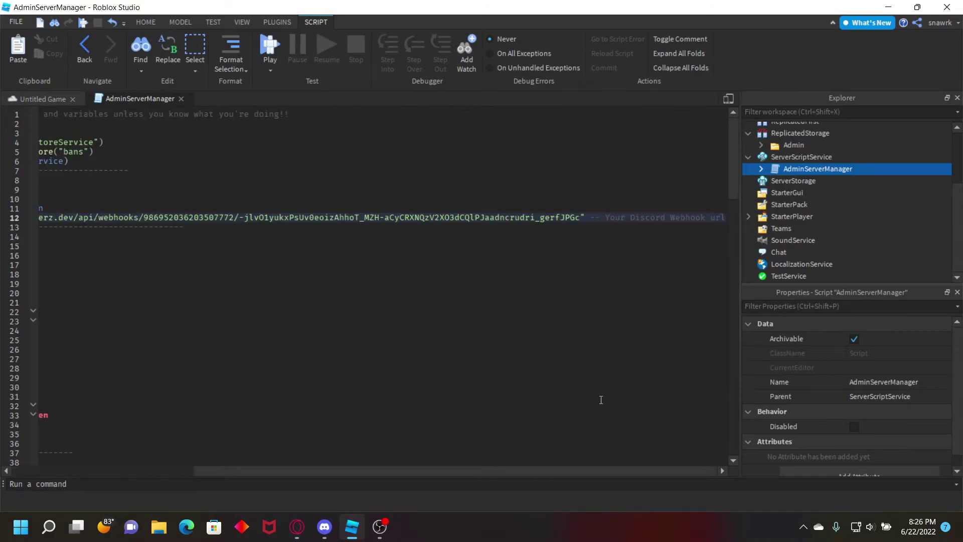
drag(702, 470, 533, 462)
- Return to the game's 3D view and start a play test
scroll(405, 224, down, 1)
scroll(404, 224, down, 3)
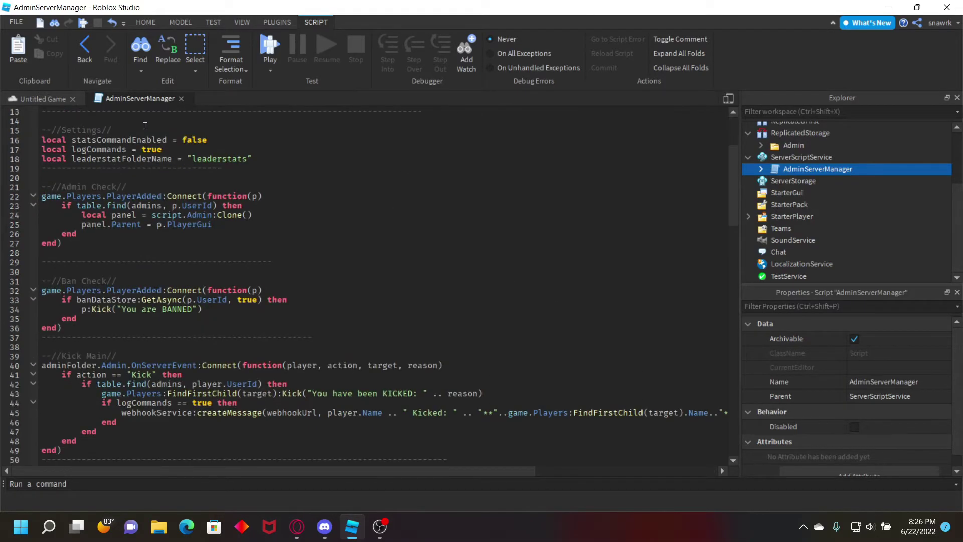
click(37, 98)
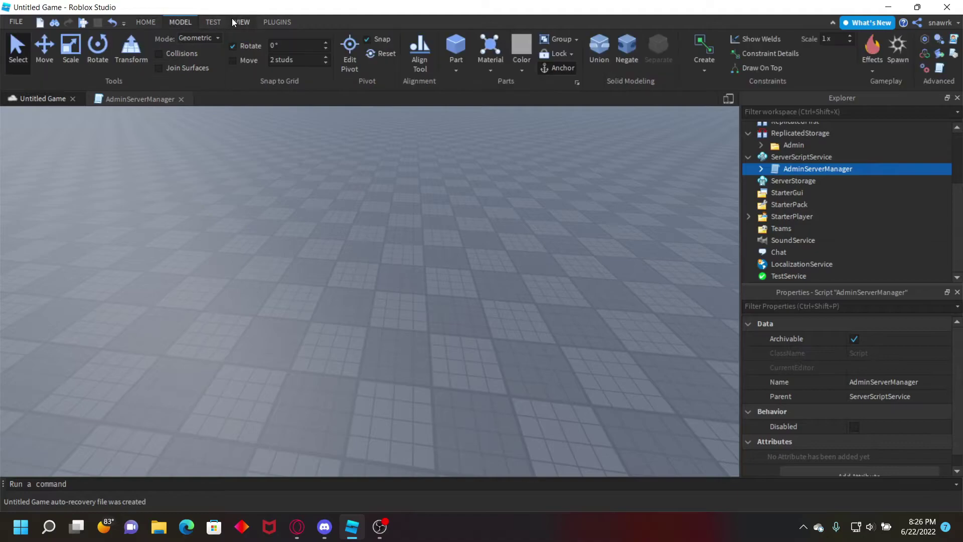
click(215, 22)
click(20, 50)
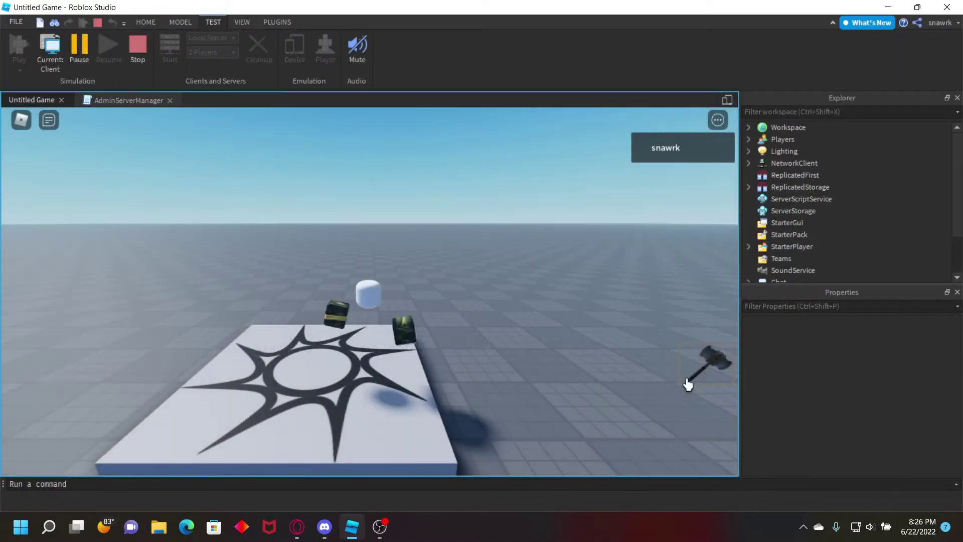
- Walk the character off the spawn in the running game and open the admin menu with the hammer
key(w)
key(d)
scroll(649, 301, up, 1)
right_drag(646, 302, 707, 379)
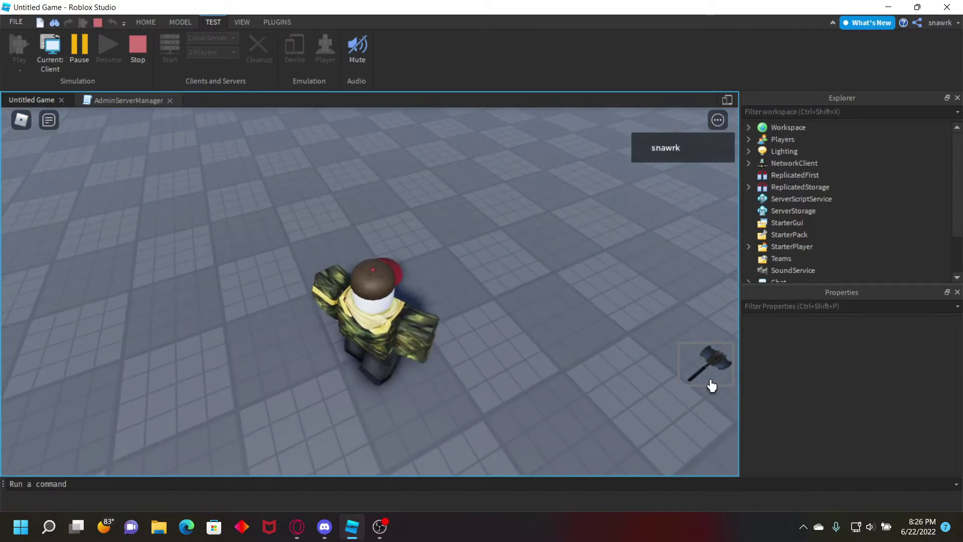
click(707, 378)
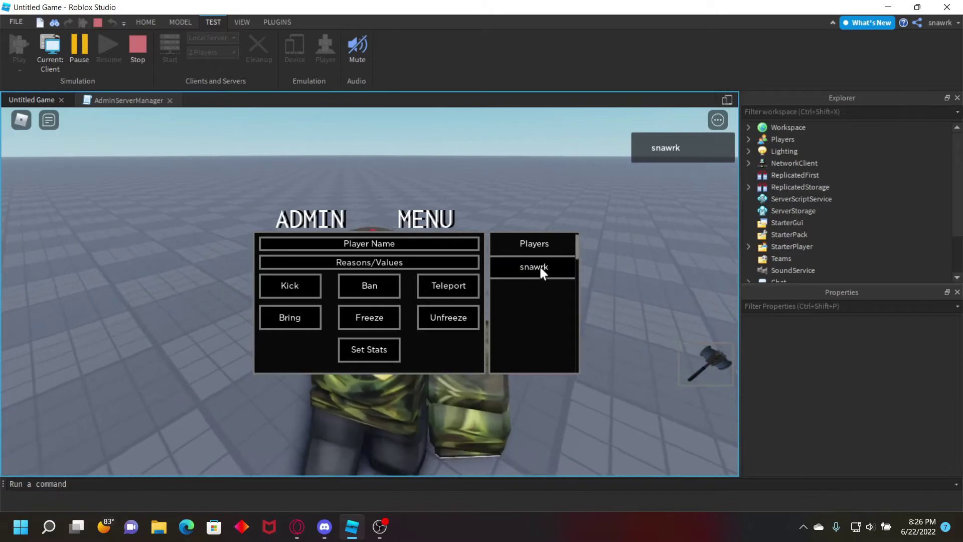
- Select the only listed player as the admin menu's target and enter "test" as the reason
click(537, 269)
click(408, 265)
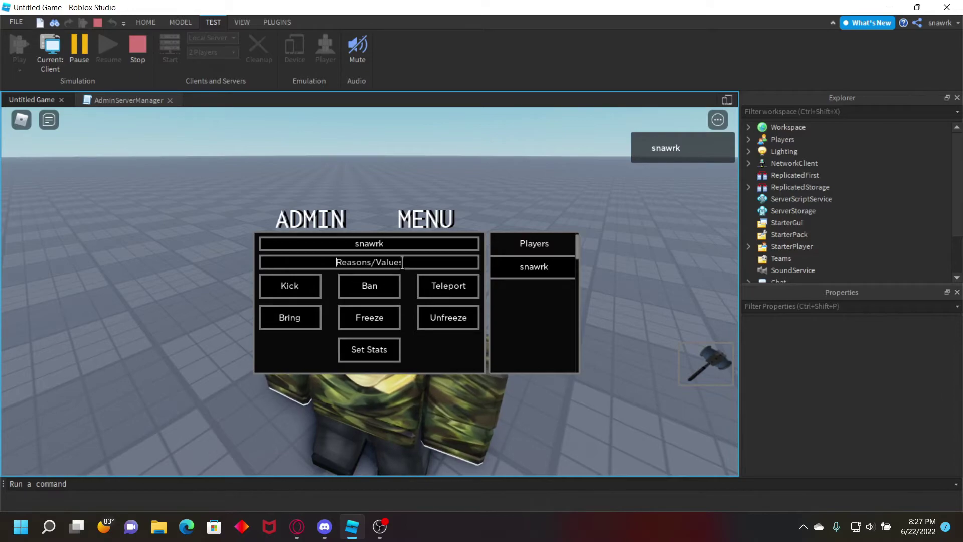
text(test)
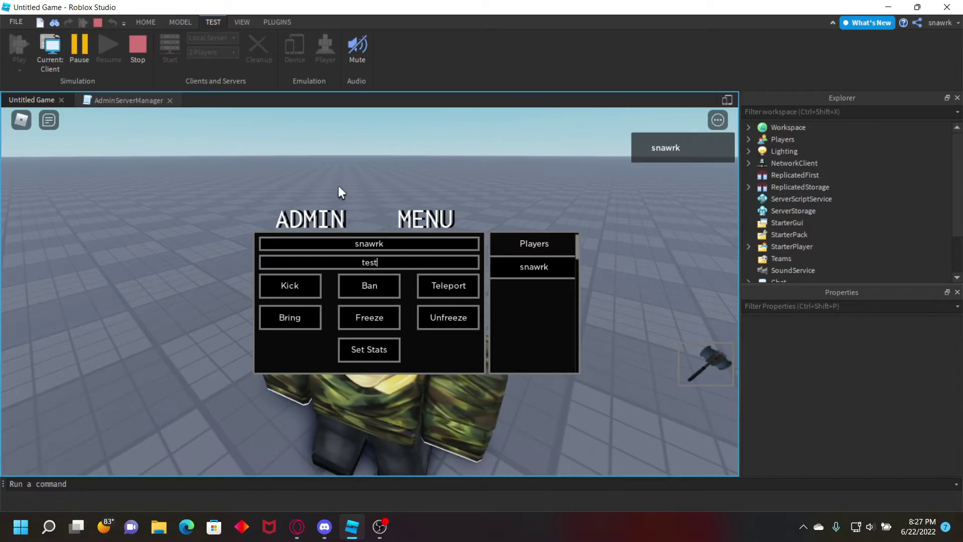
- Kick the targeted player, check Discord for the log message, and display the Output window back in Roblox Studio
click(300, 287)
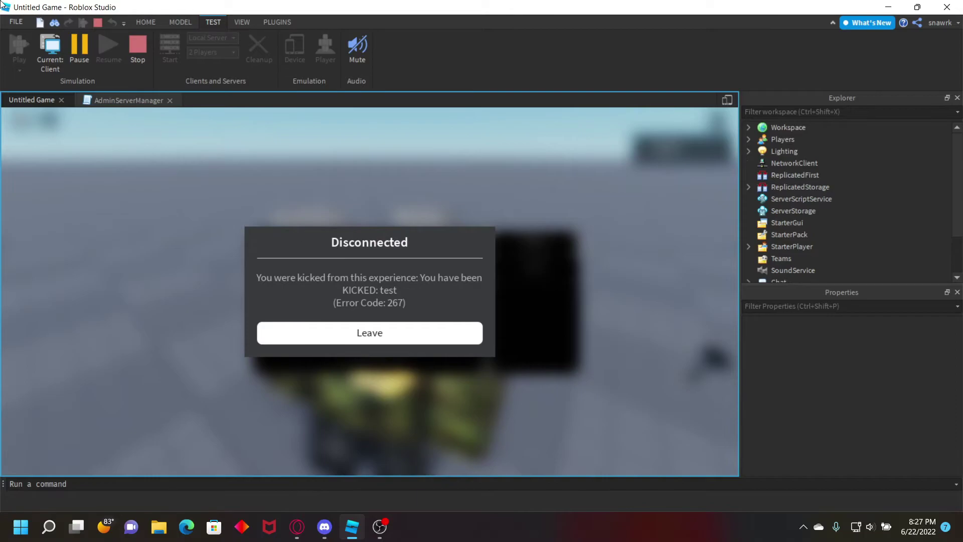
key(alt+Tab)
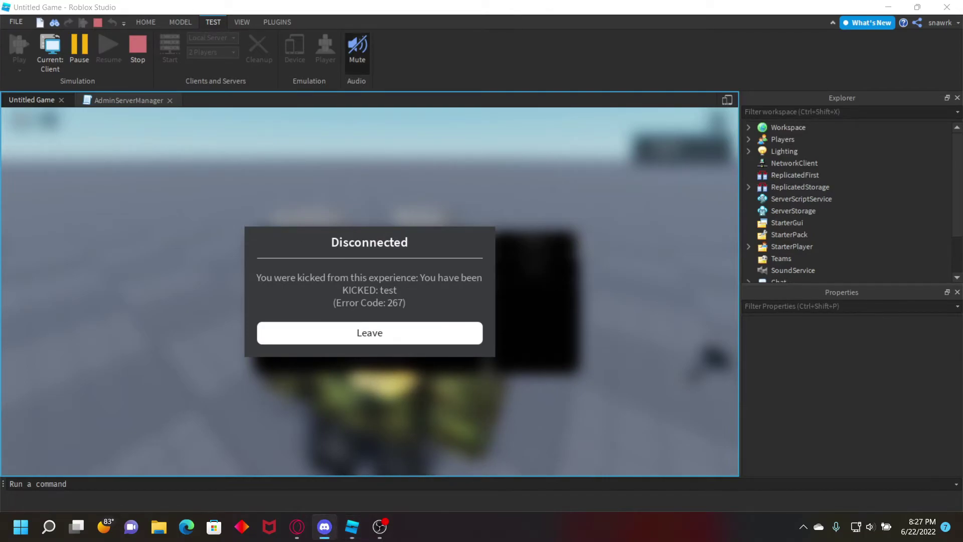
click(237, 22)
click(169, 43)
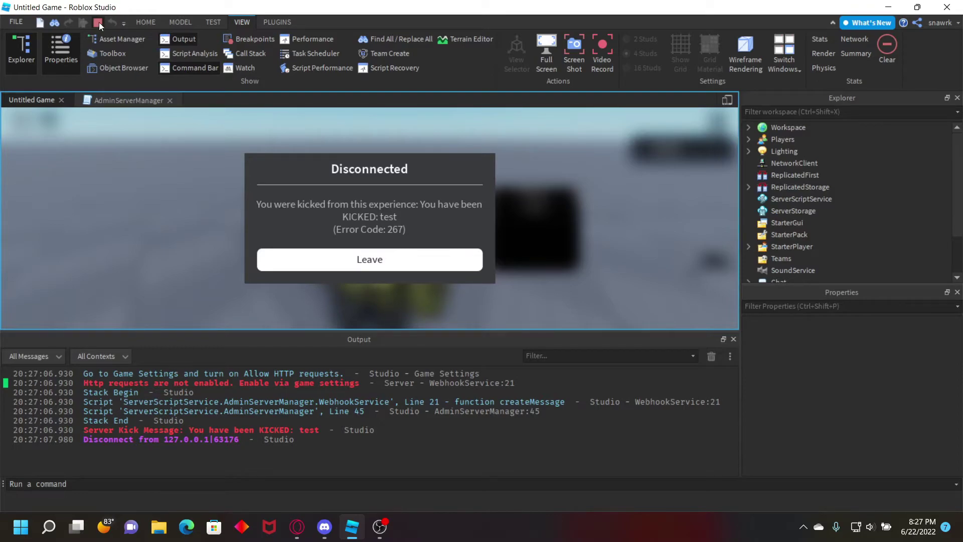
- Stop the play test, enable Allow HTTP Requests in the game's security settings, and save
click(146, 22)
click(622, 44)
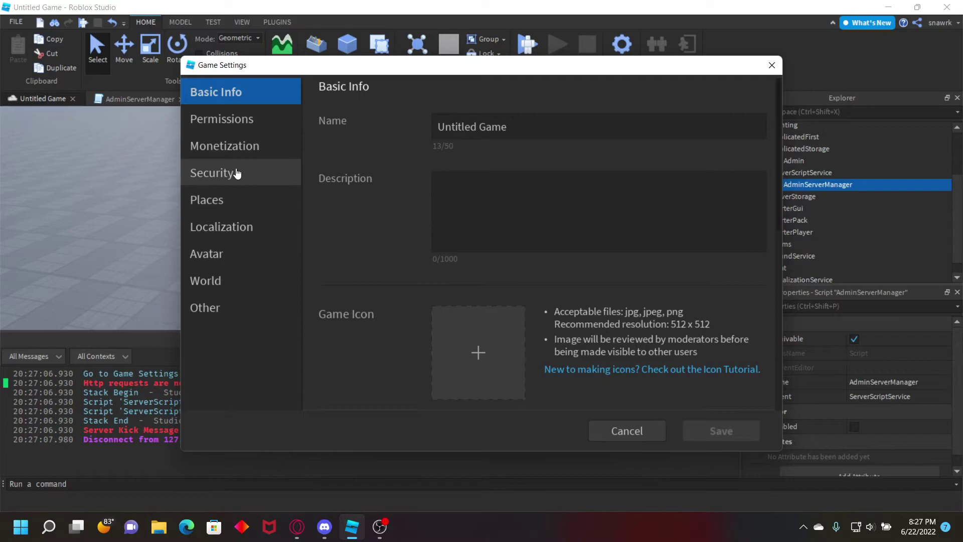
click(236, 172)
click(445, 123)
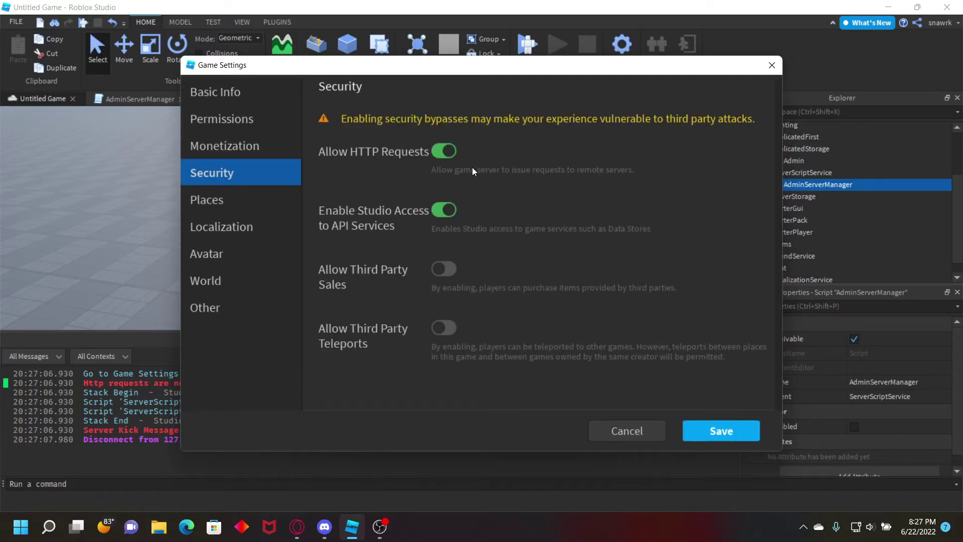
click(726, 431)
- Start a new play test, open the admin menu with the hammer, and choose the only listed player as target
click(212, 22)
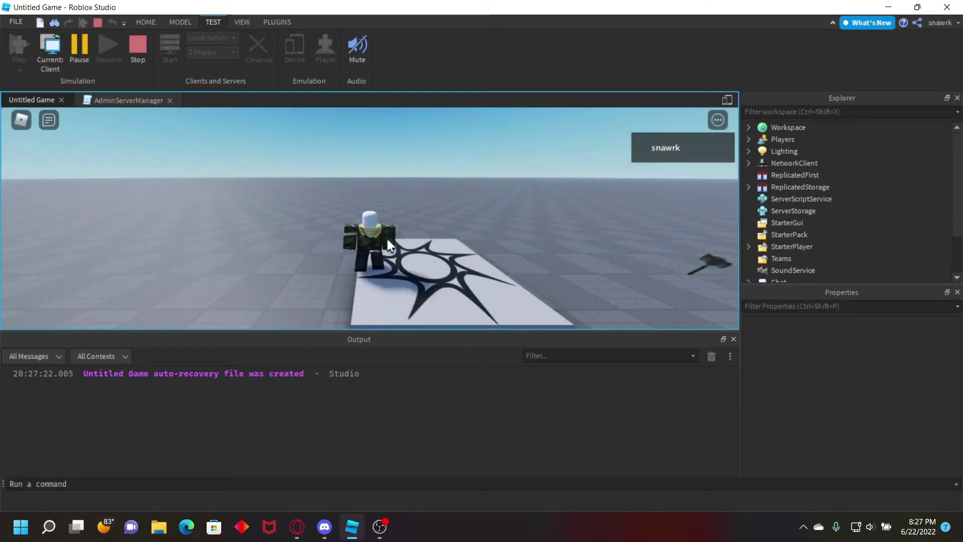
click(760, 270)
click(708, 263)
click(544, 211)
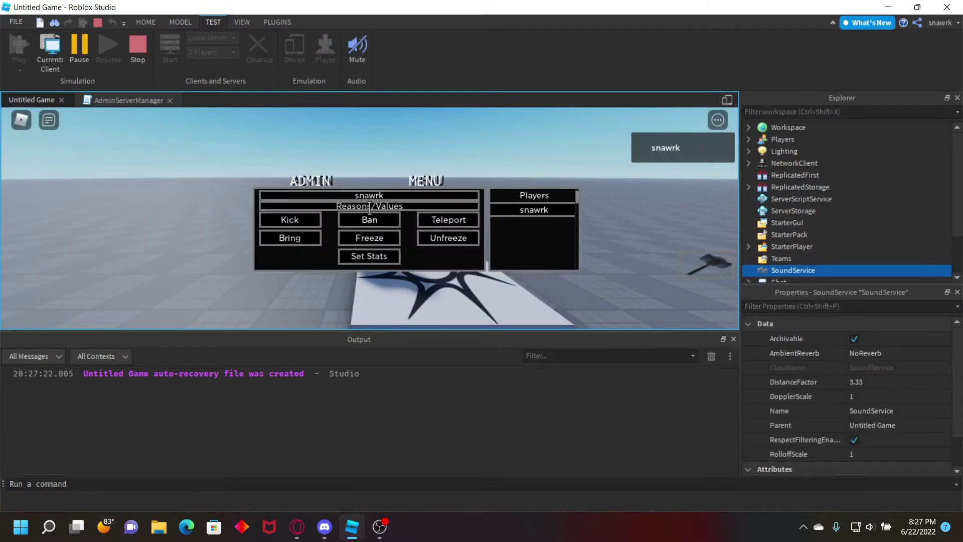
- Enter "test" as the reason and kick the targeted player
click(369, 206)
text(test)
click(301, 219)
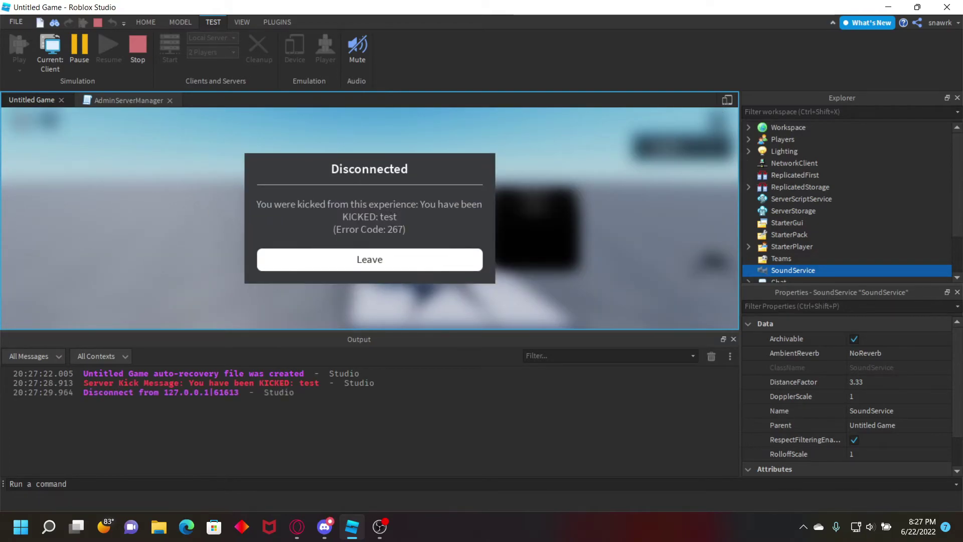
- Switch to Discord and check the kick log message in the recording channel
drag(1, 289, 241, 2)
drag(245, 447, 338, 449)
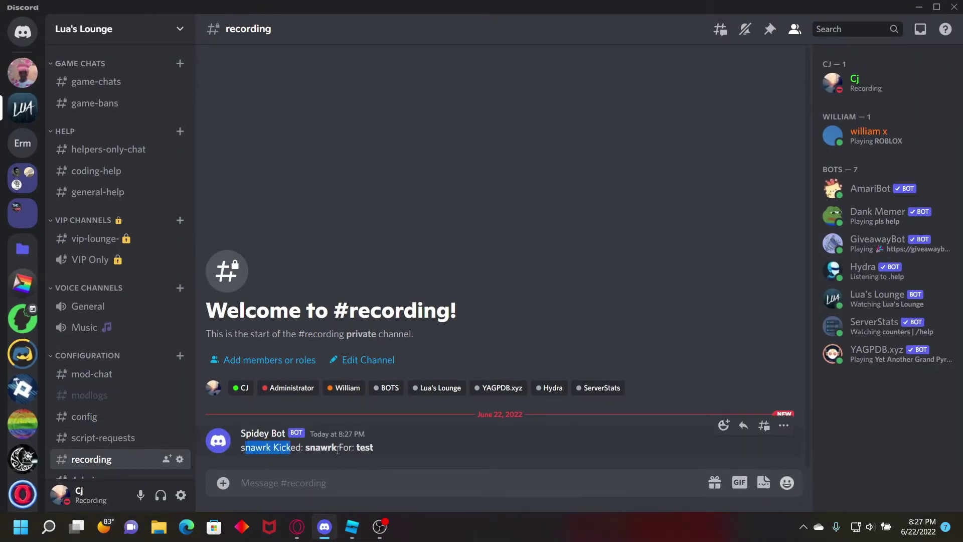
click(338, 449)
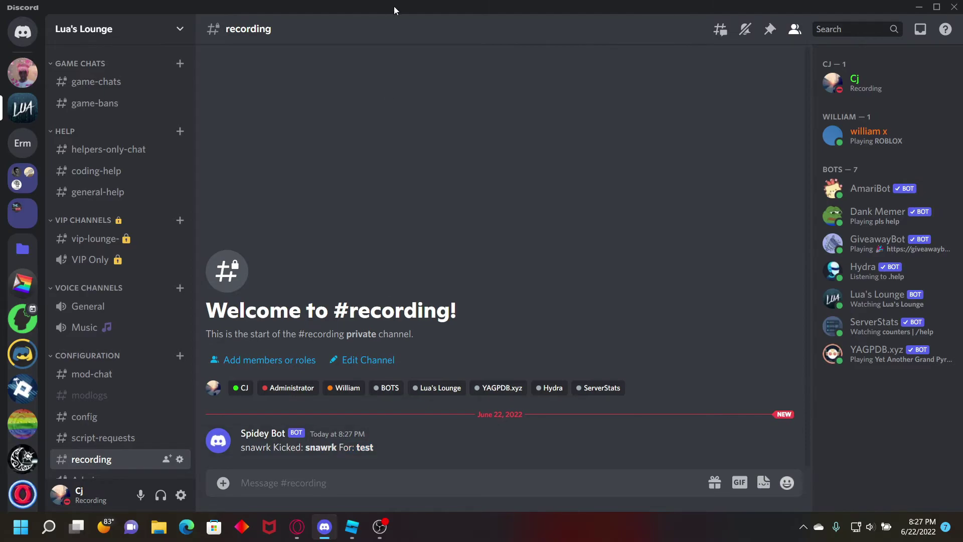
- Return to Roblox Studio, stop the play test, and open the AdminServerManager script
key(alt+Tab)
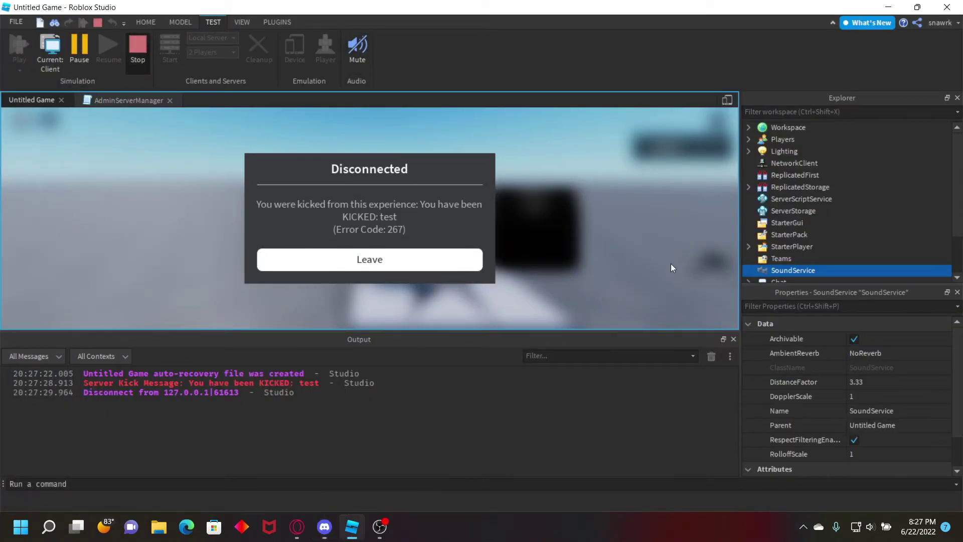
key(shift+F5)
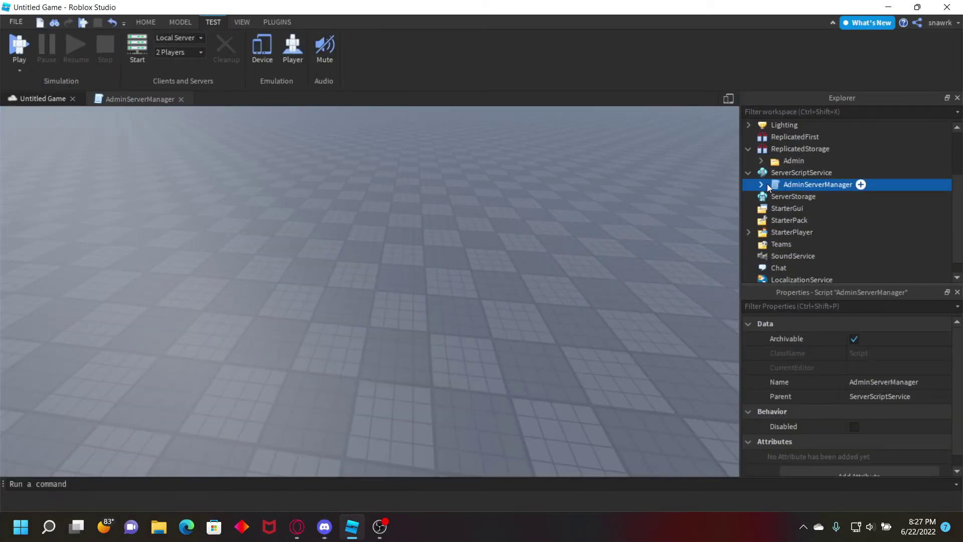
double_click(784, 184)
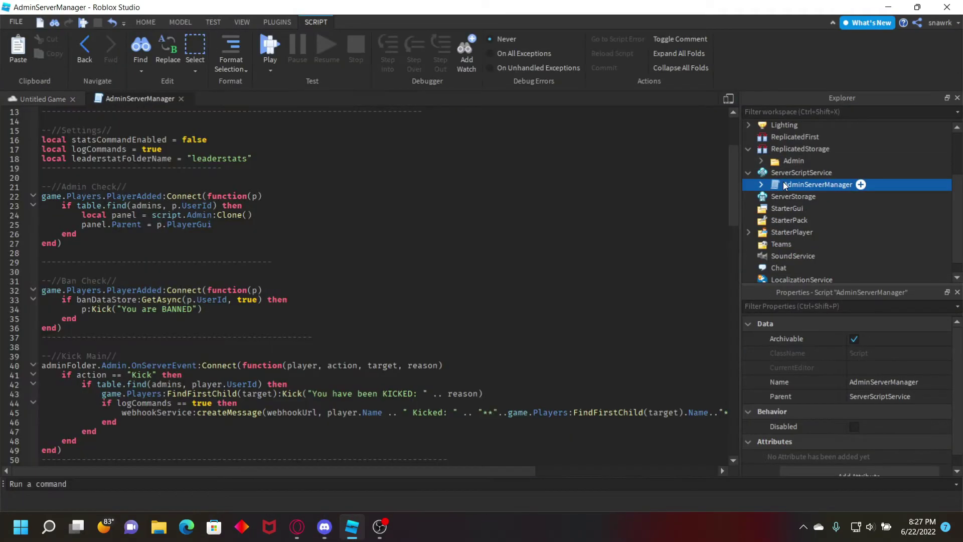
- Examine the statsCommandEnabled, logCommands and leaderstatFolderName settings and the command code in the AdminServerManager script
scroll(211, 230, up, 4)
click(181, 249)
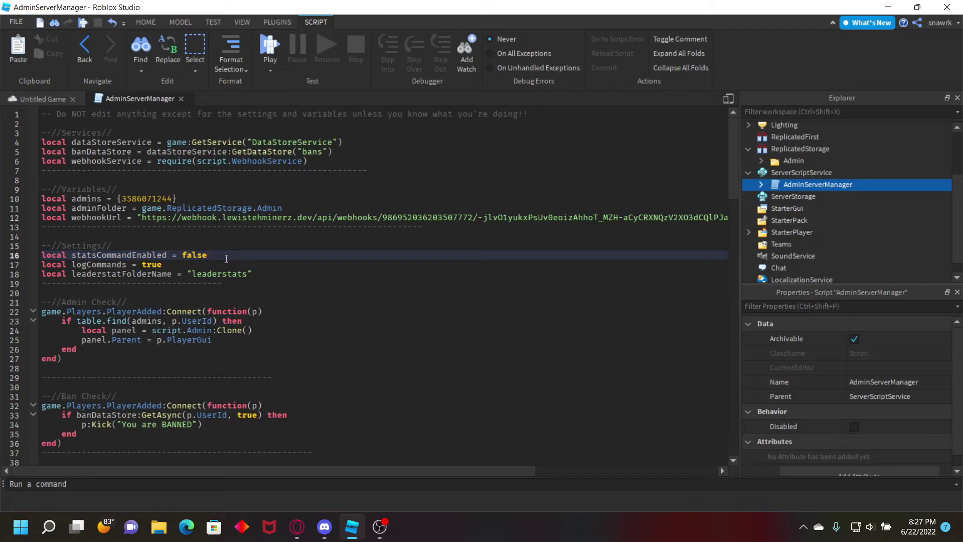
double_click(125, 274)
drag(92, 274, 248, 276)
double_click(153, 274)
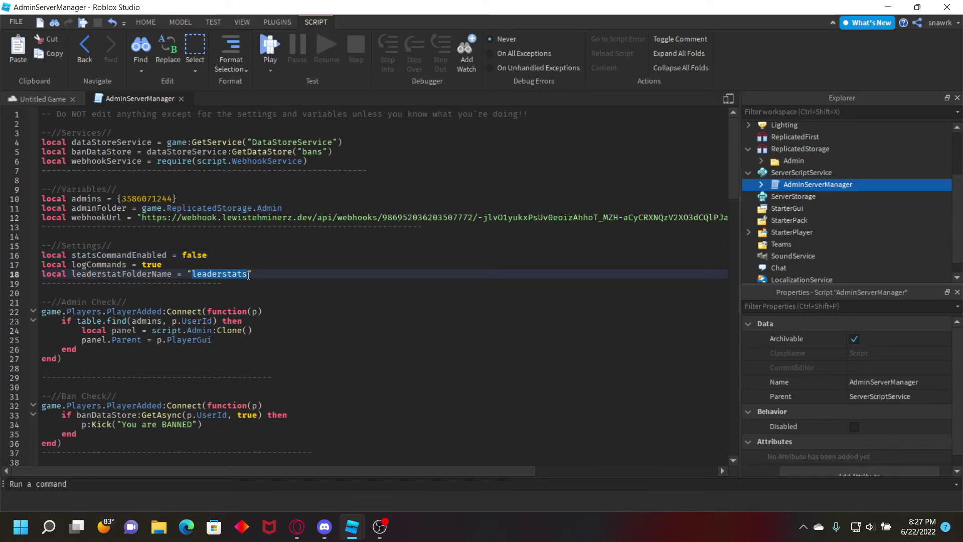
click(248, 274)
double_click(220, 274)
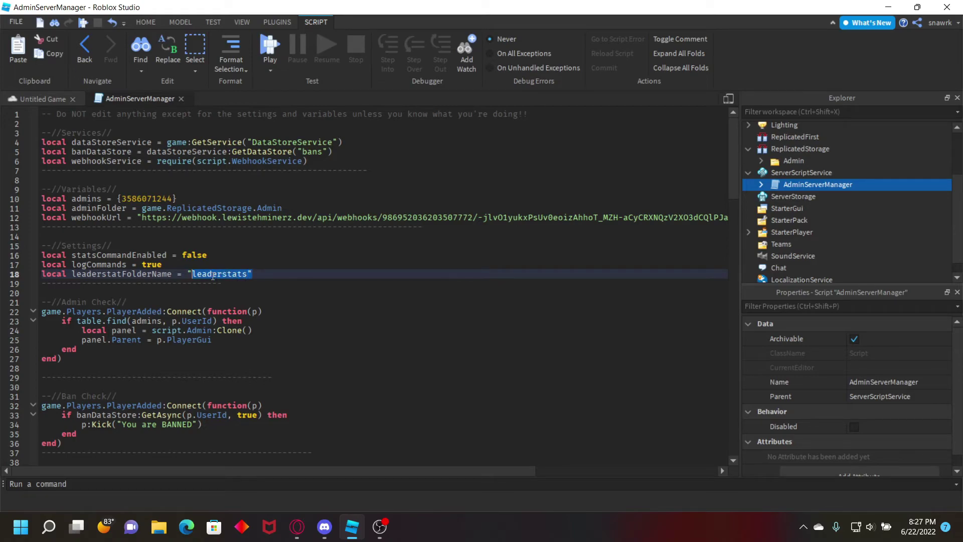
click(213, 274)
scroll(206, 261, down, 10)
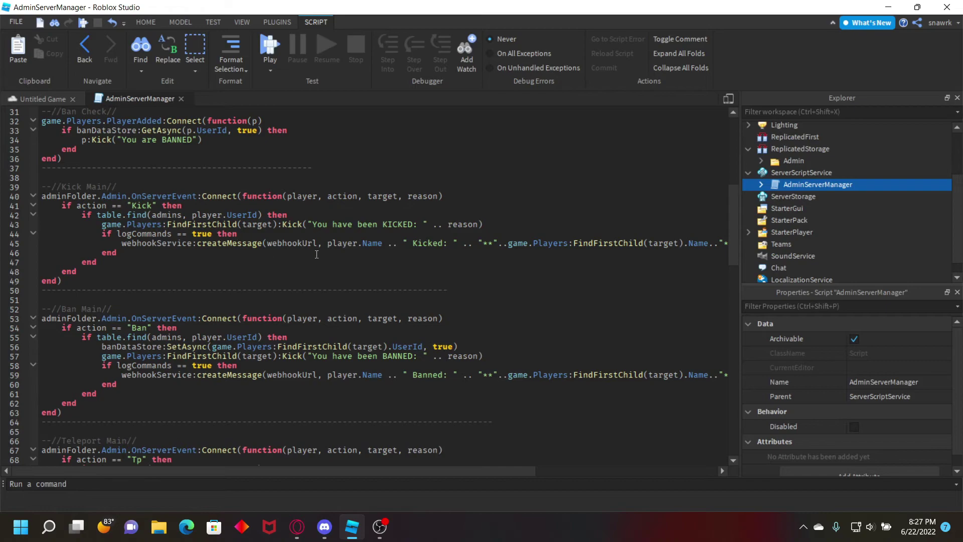
scroll(251, 244, up, 10)
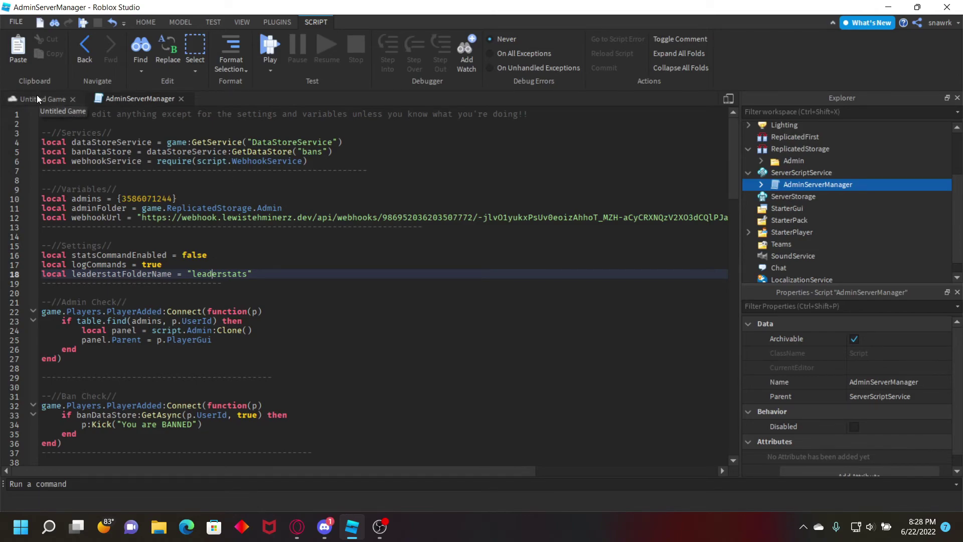
scroll(110, 180, down, 7)
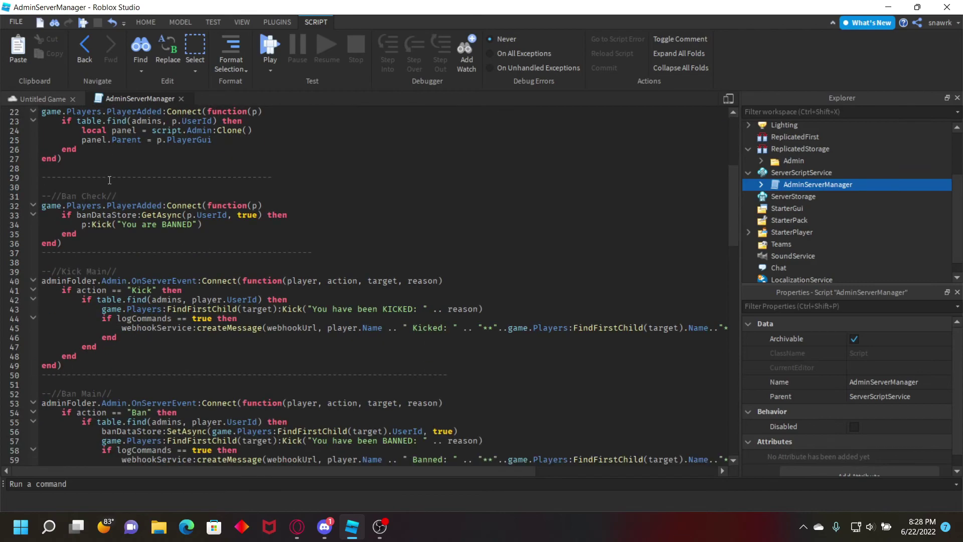
scroll(110, 180, up, 7)
scroll(109, 180, down, 3)
scroll(109, 180, down, 4)
- Return to the game's 3D view and set ThemeColor in ReplicatedStorage's Admin folder to red (255, 0, 0)
click(43, 98)
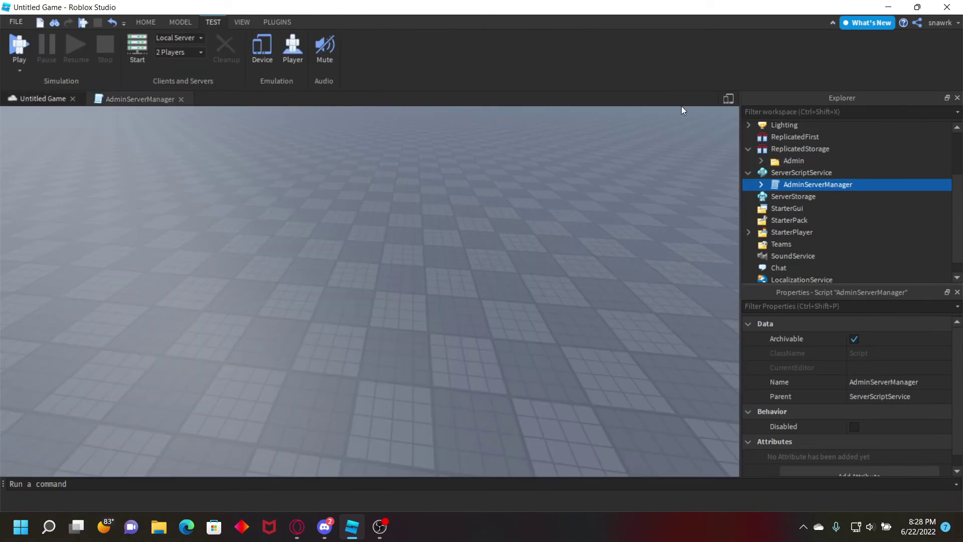
click(760, 160)
click(795, 173)
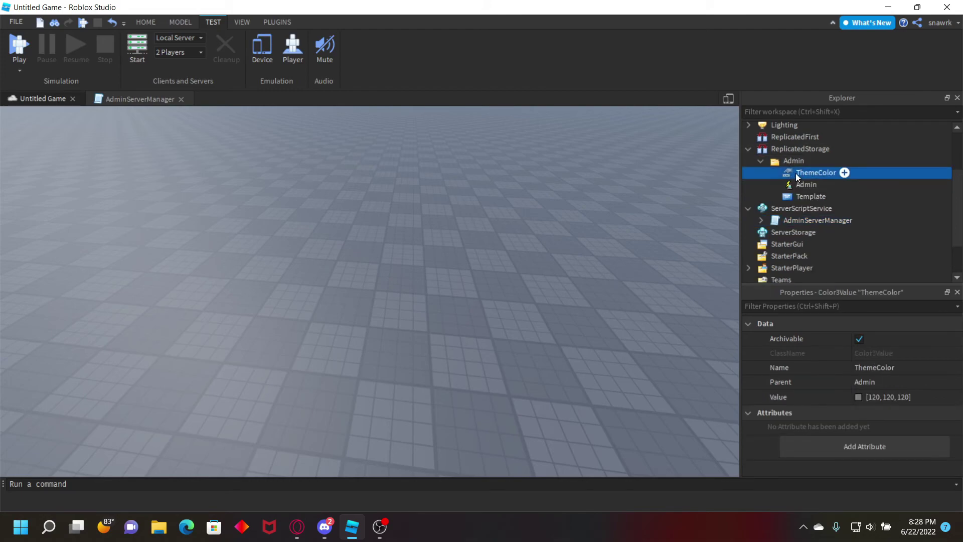
click(858, 397)
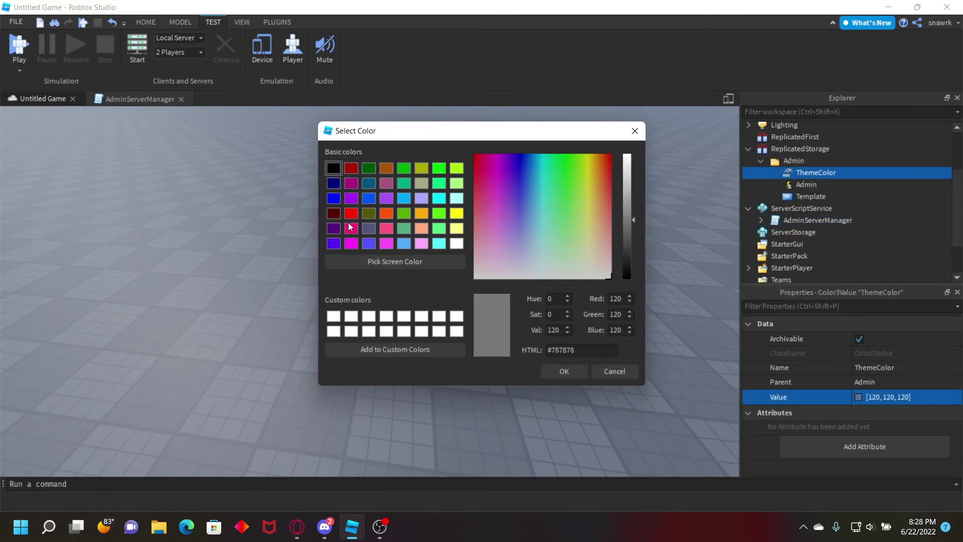
click(351, 214)
click(564, 371)
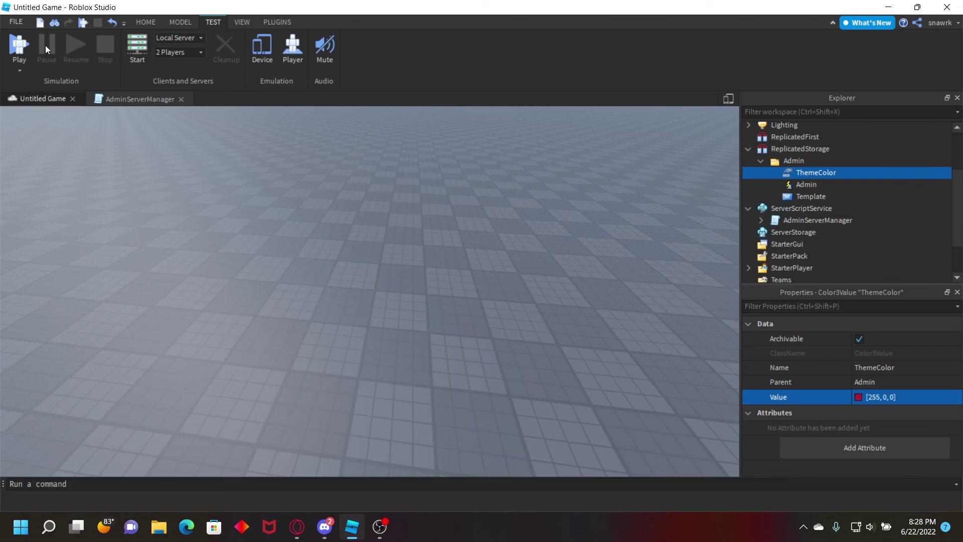
- Start a play test and open the admin menu with the hammer to inspect its theme color and player list
key(F5)
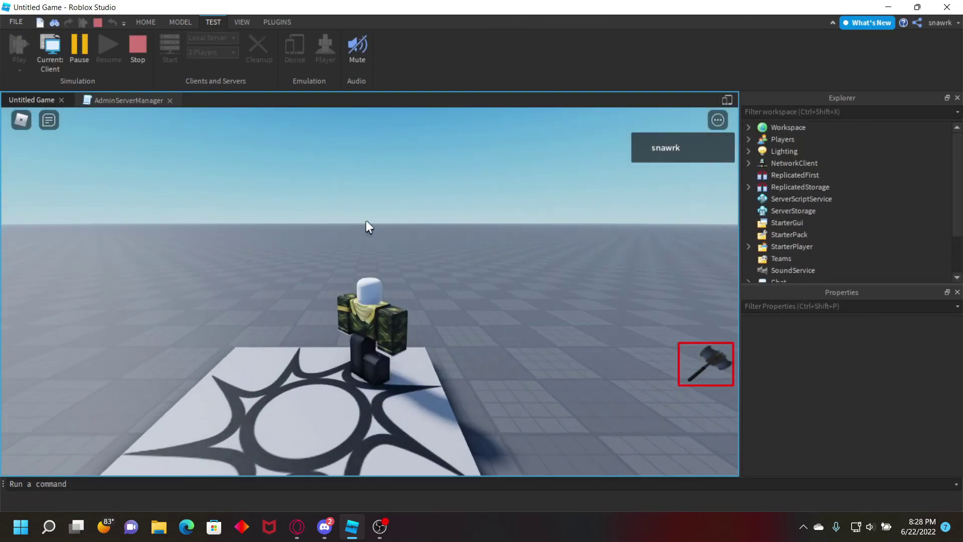
click(726, 370)
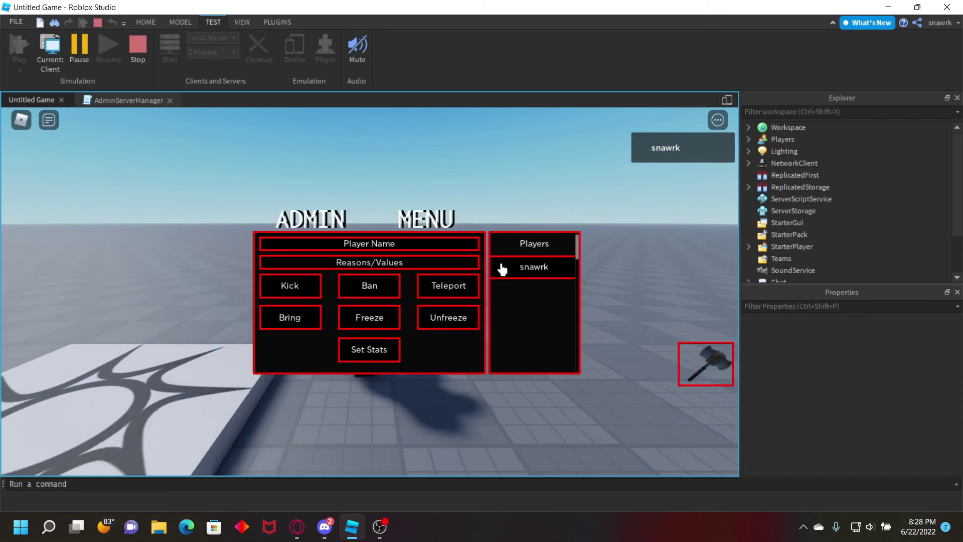
right_drag(639, 229, 639, 301)
scroll(514, 285, down, 3)
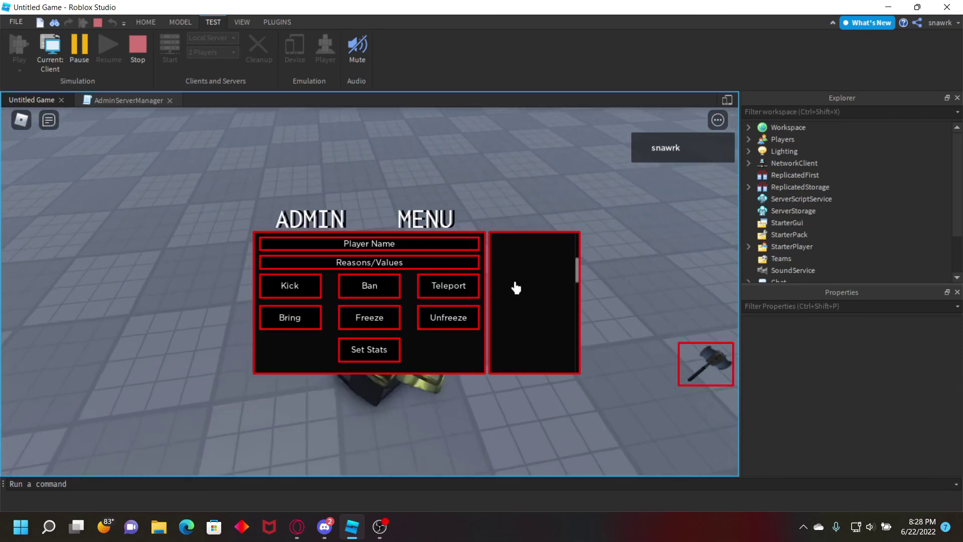